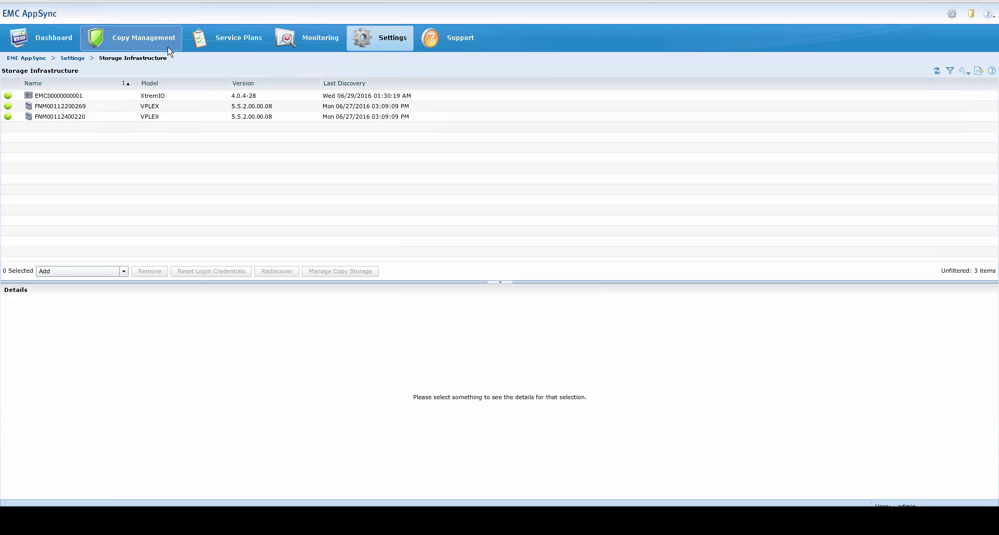
# - Open the VPLEX service plan for Microsoft SQL Server
pyautogui.click(152, 41)
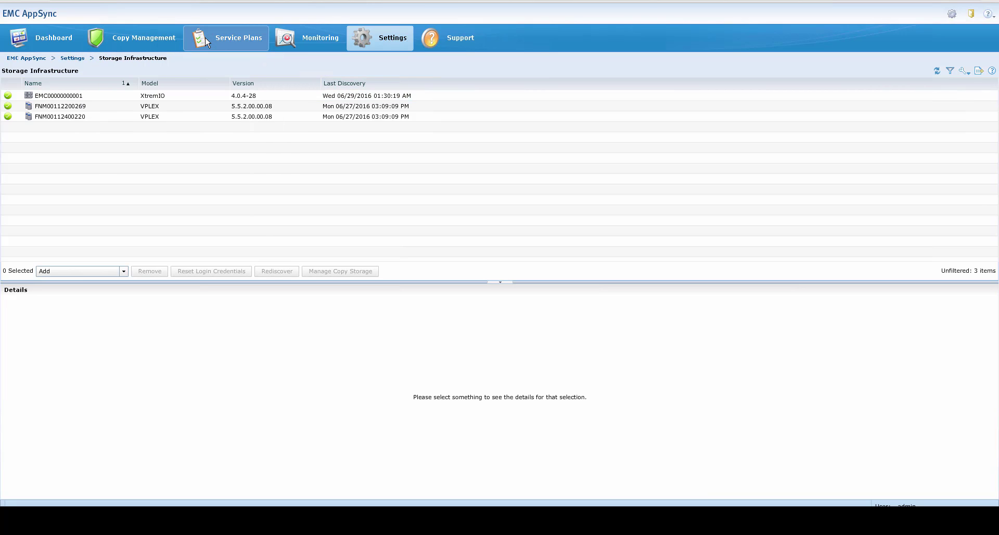
pyautogui.moveTo(205, 37)
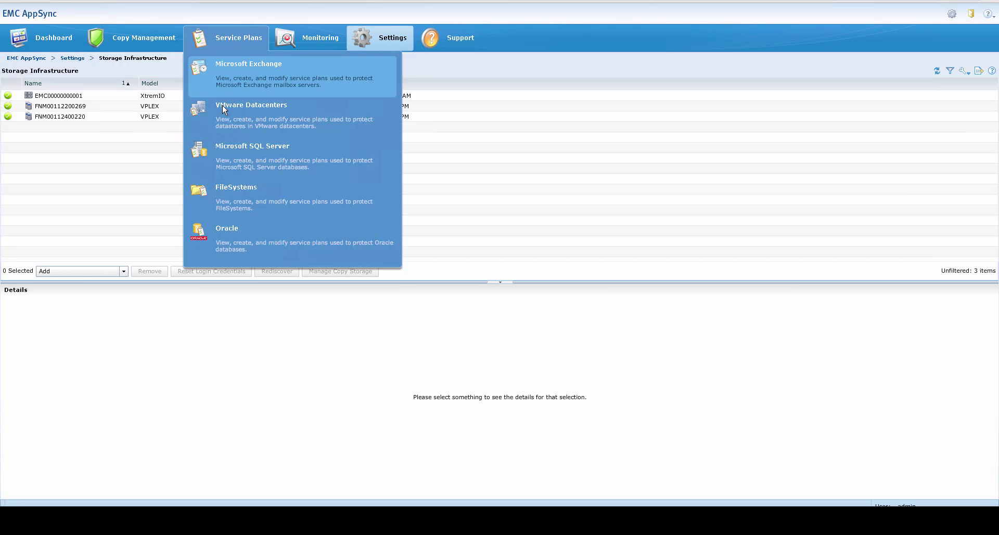
pyautogui.click(229, 158)
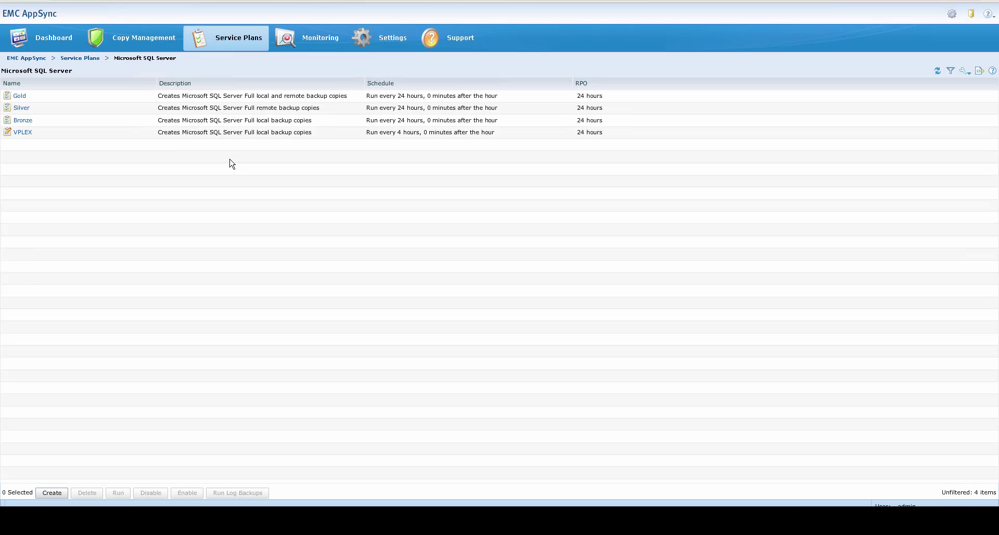
pyautogui.click(32, 134)
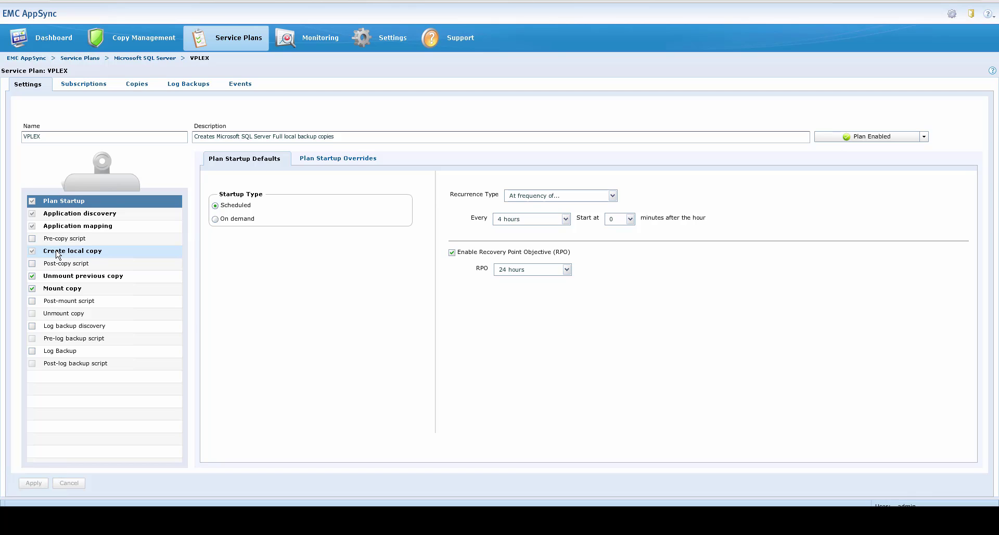
# - Review the VPLEX cluster selection and array preference in the local copy's storage options, then dismiss them without changes
pyautogui.click(58, 255)
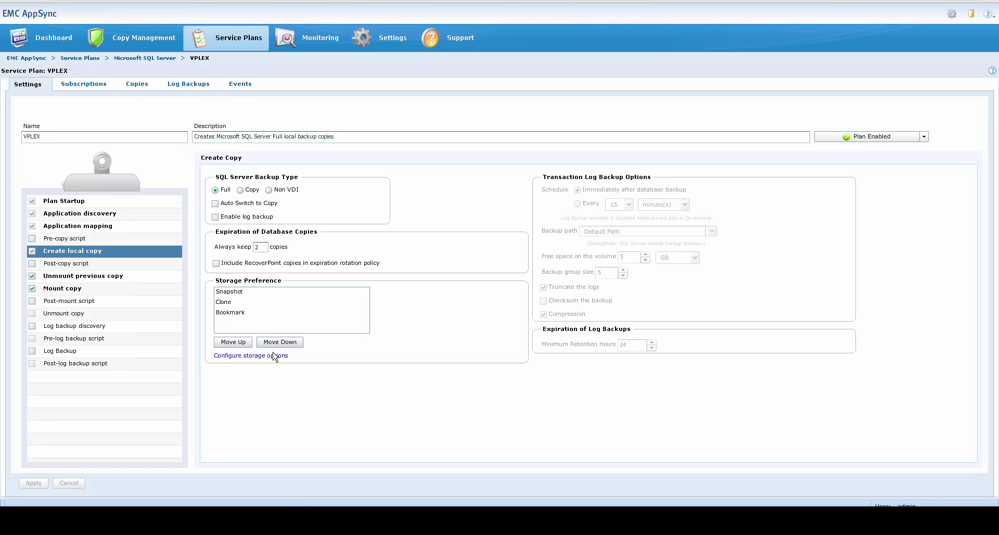
pyautogui.click(275, 356)
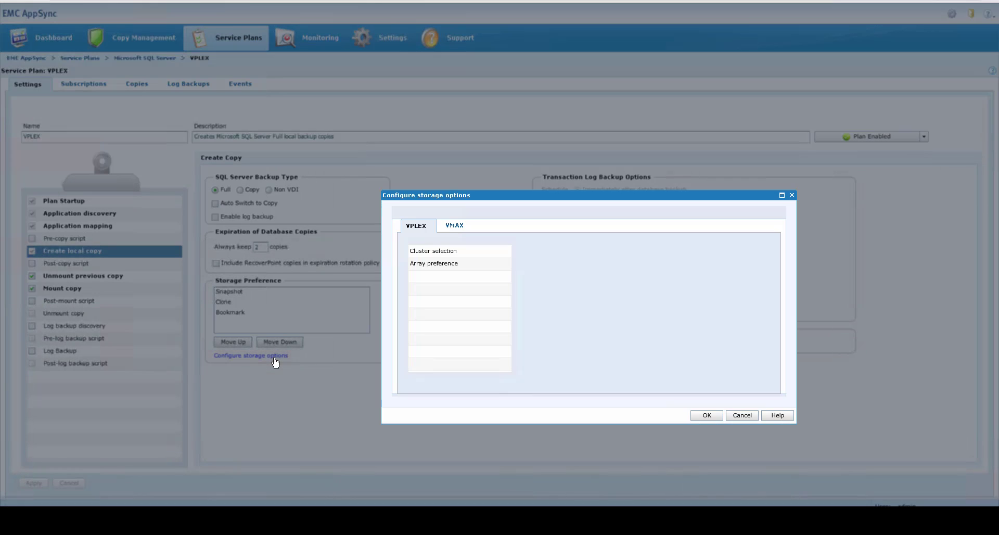
pyautogui.click(438, 251)
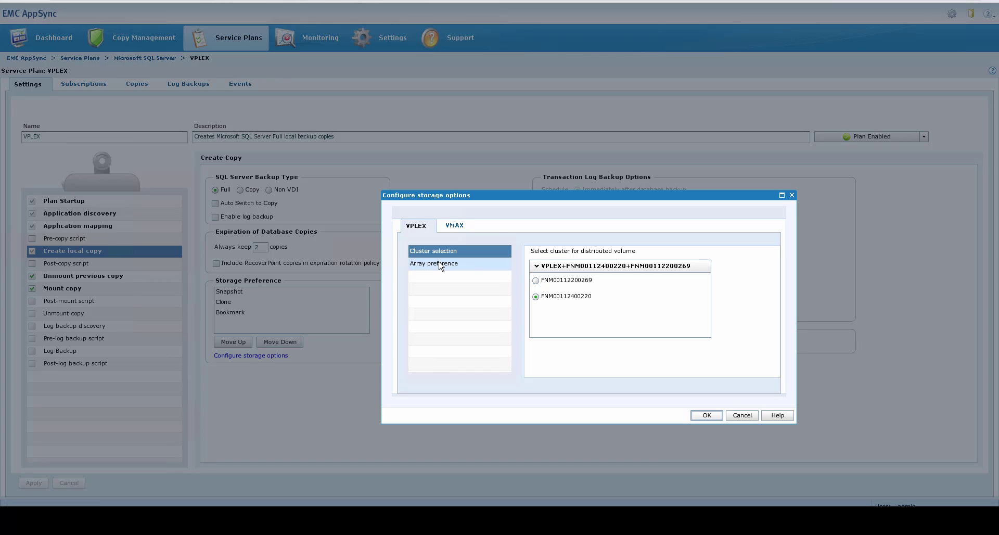
pyautogui.click(440, 264)
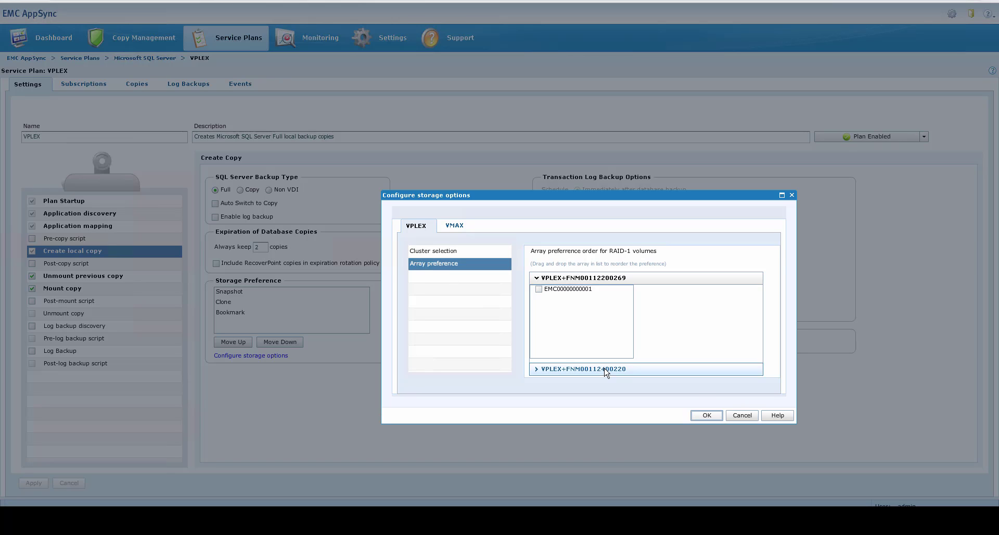
pyautogui.click(742, 416)
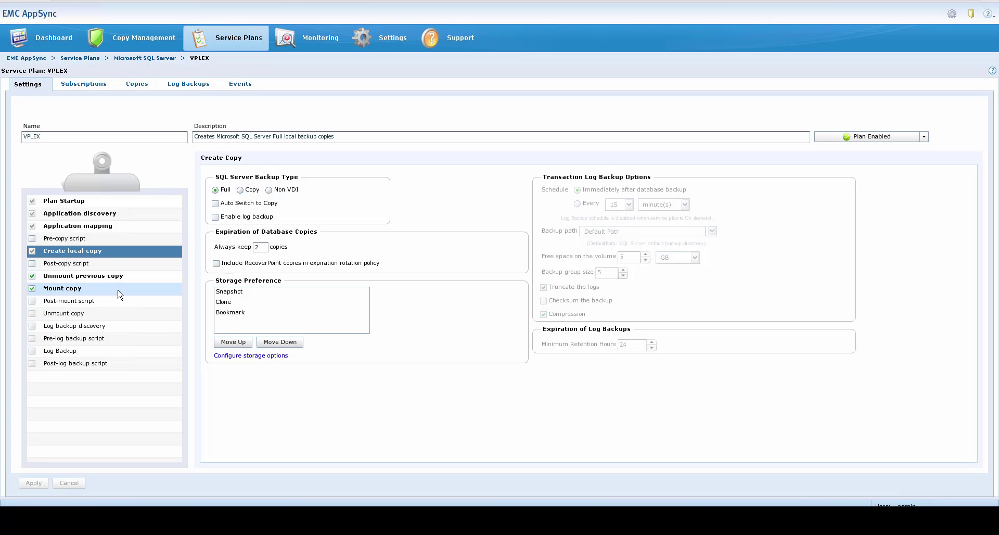
# - Choose VPLEX virtual volume as the VPLEX mount option in the plan's mount copy settings
pyautogui.click(66, 293)
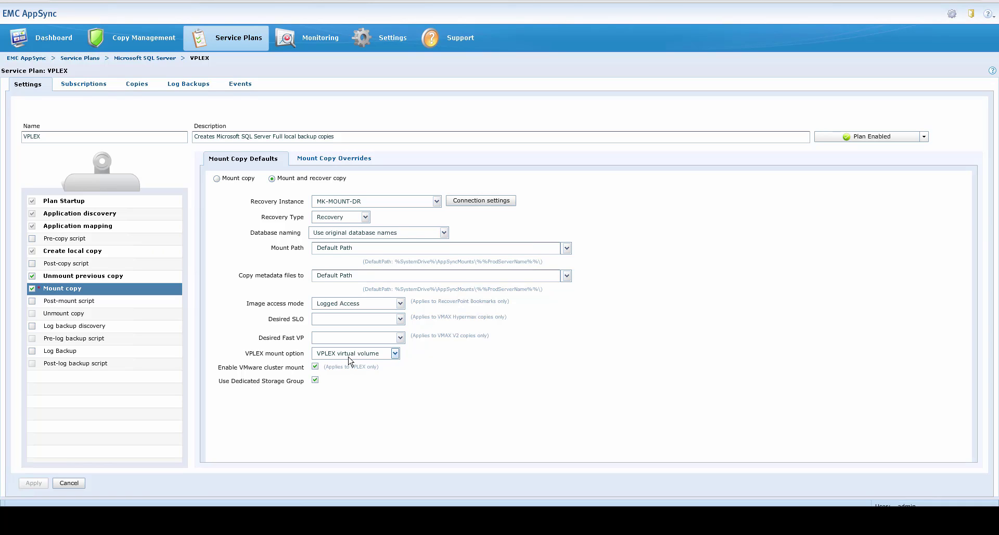
pyautogui.click(348, 358)
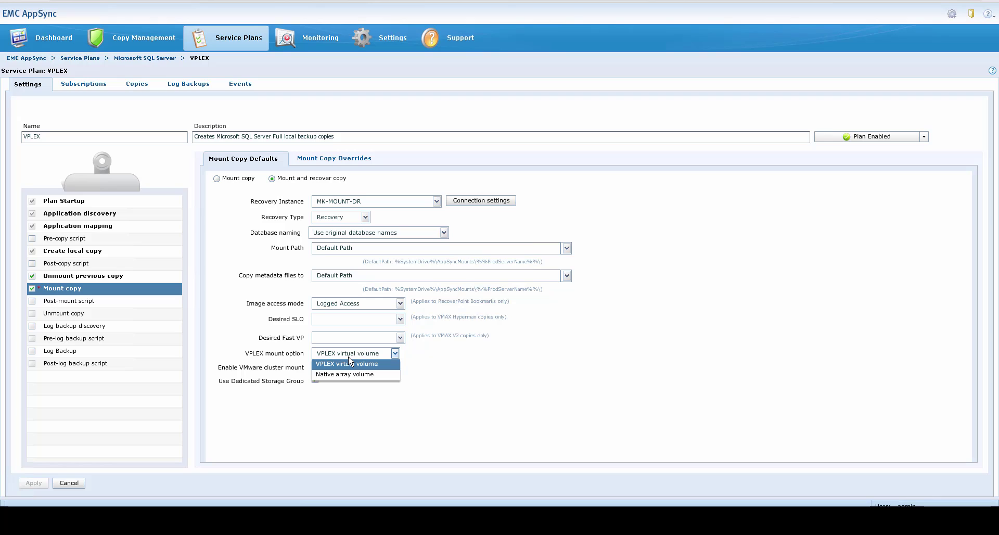
pyautogui.click(349, 364)
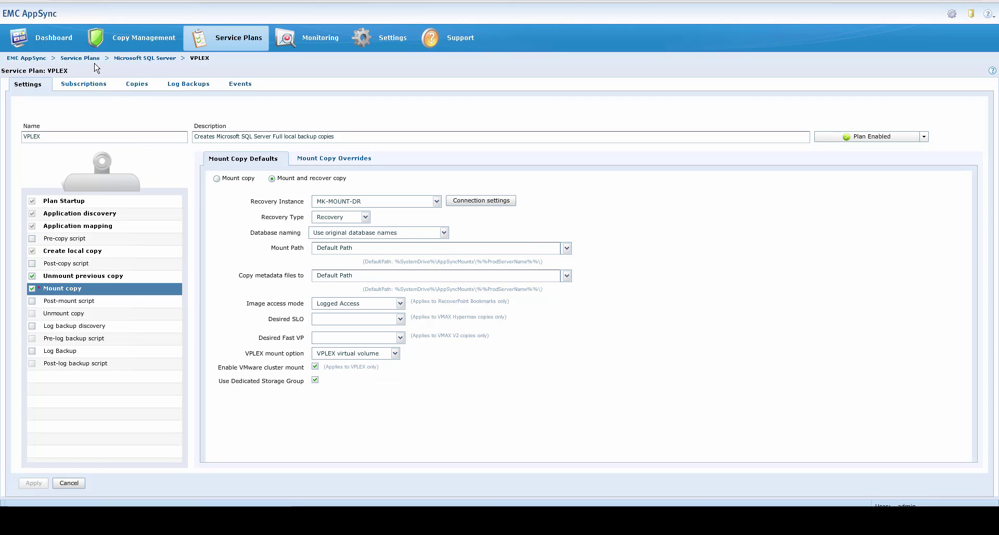
# - Show the copies of the AdventureWorks2014 user database on the MK-SQL-PROD SQL Server instance
pyautogui.moveTo(123, 41)
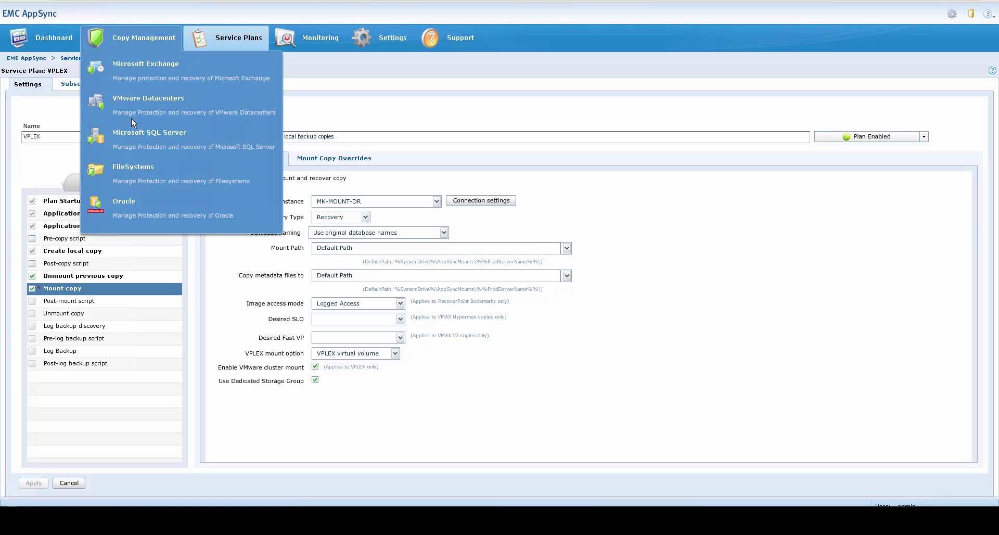
pyautogui.click(136, 136)
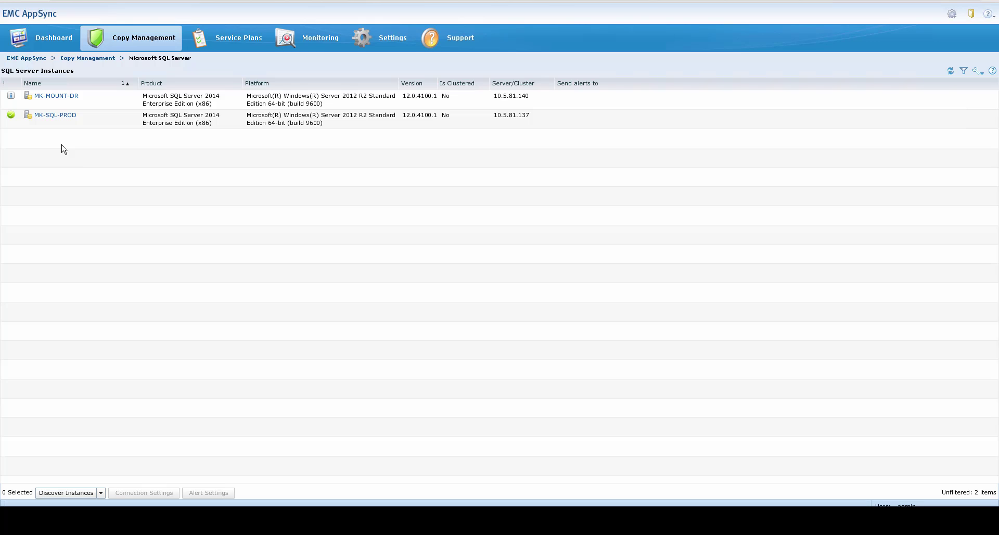
pyautogui.click(49, 115)
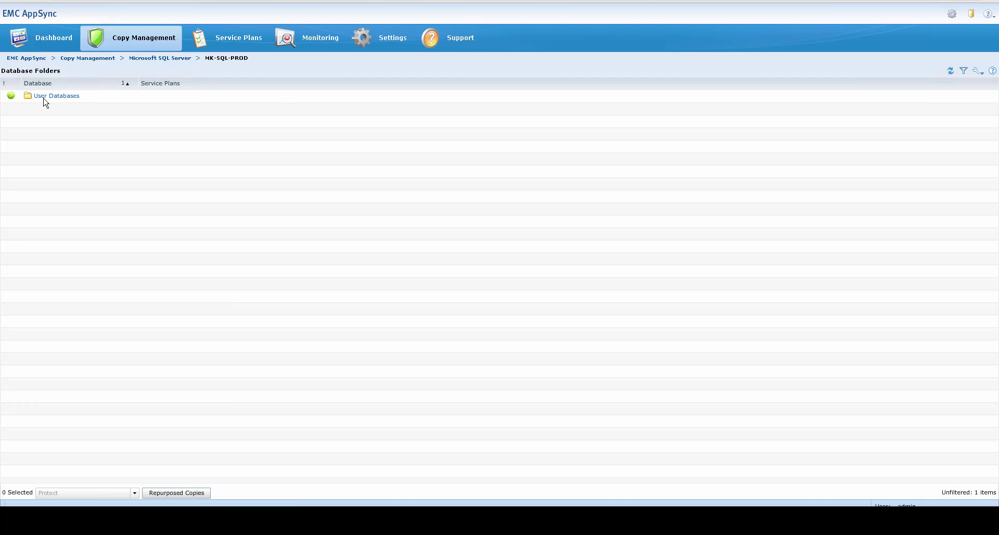
pyautogui.click(44, 98)
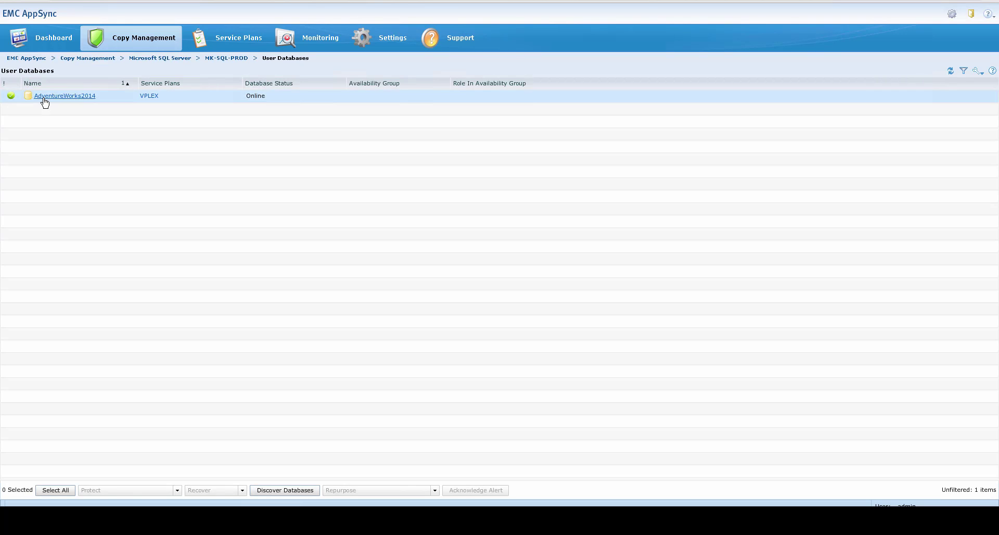
pyautogui.click(44, 97)
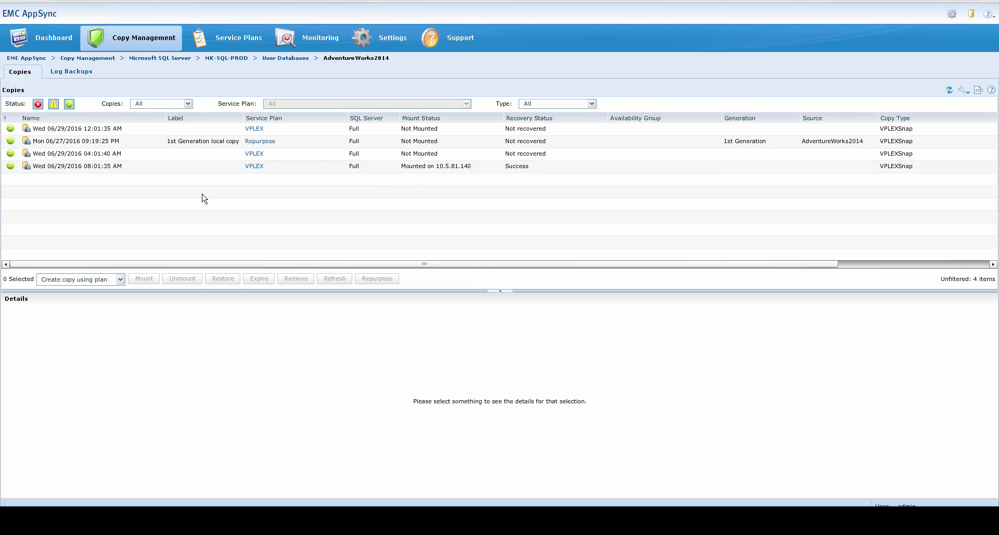
# - Create a copy of AdventureWorks2014 using the VPLEX plan and close the progress dialog
pyautogui.click(116, 167)
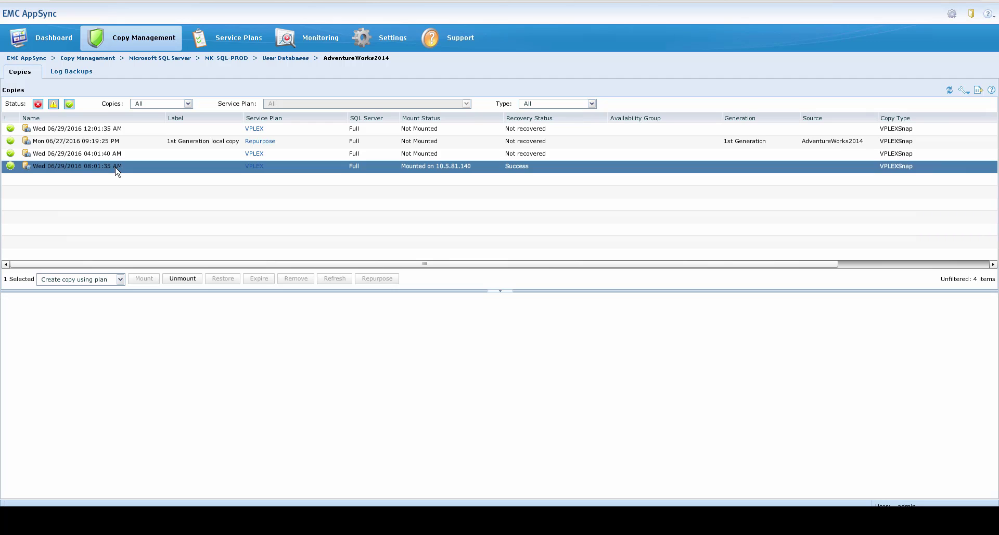
pyautogui.click(120, 280)
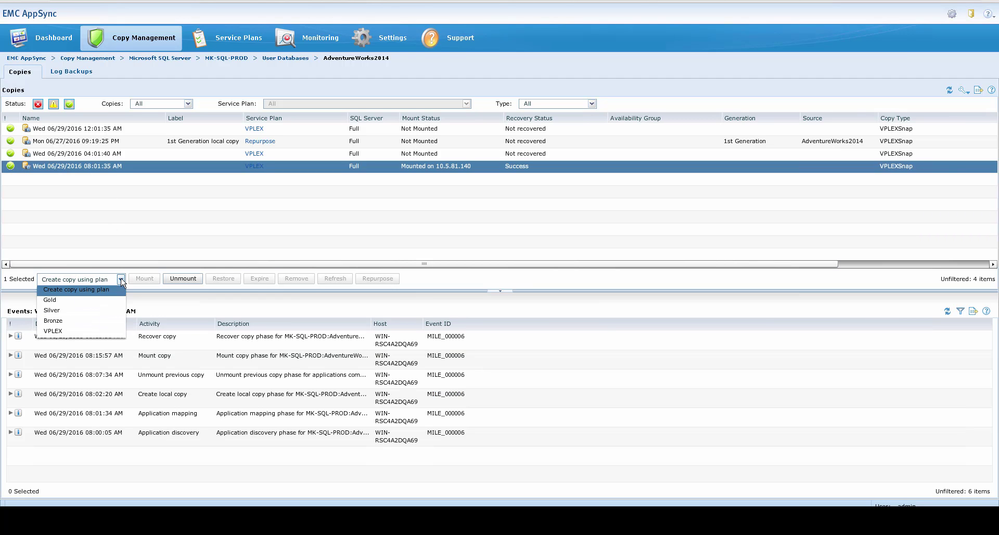
pyautogui.click(82, 331)
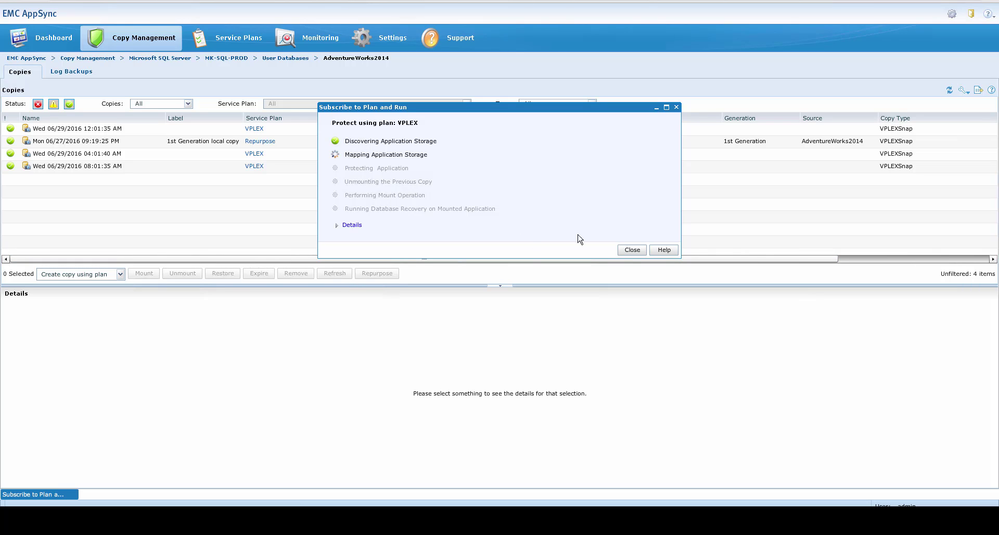
pyautogui.click(631, 251)
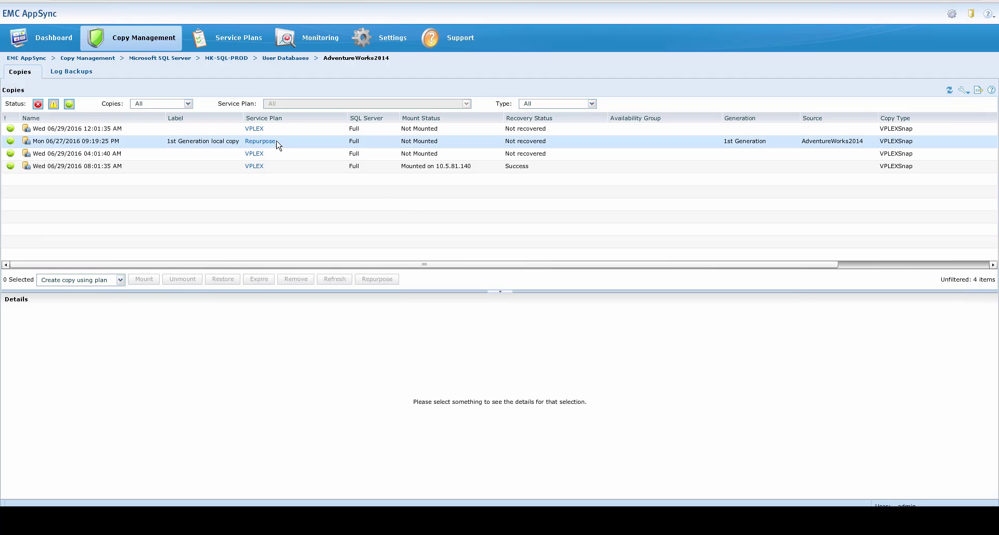
# - Open the VPLEX service plan's events from a copy's plan link and select the Wed 06/29/2016 08:00:00 AM run
pyautogui.click(255, 130)
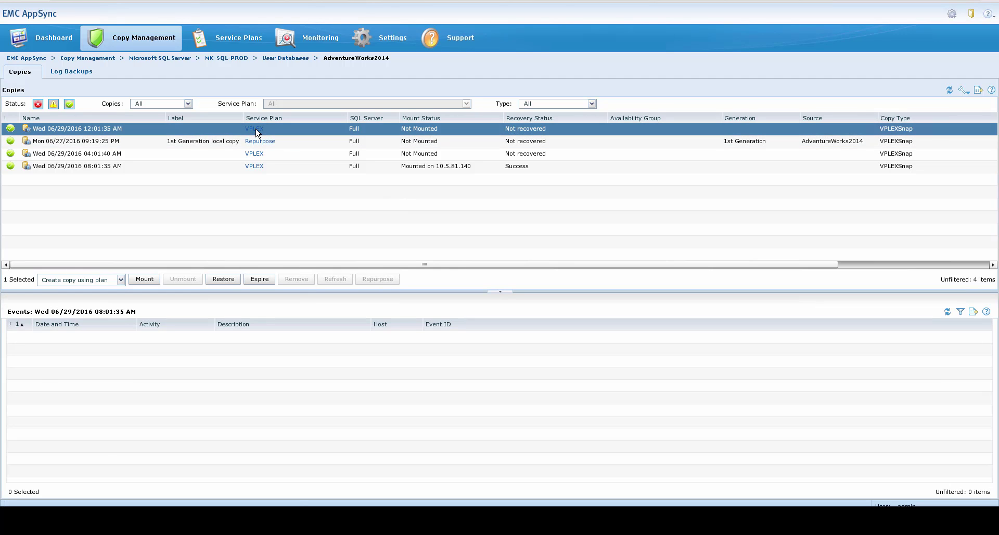
pyautogui.click(255, 129)
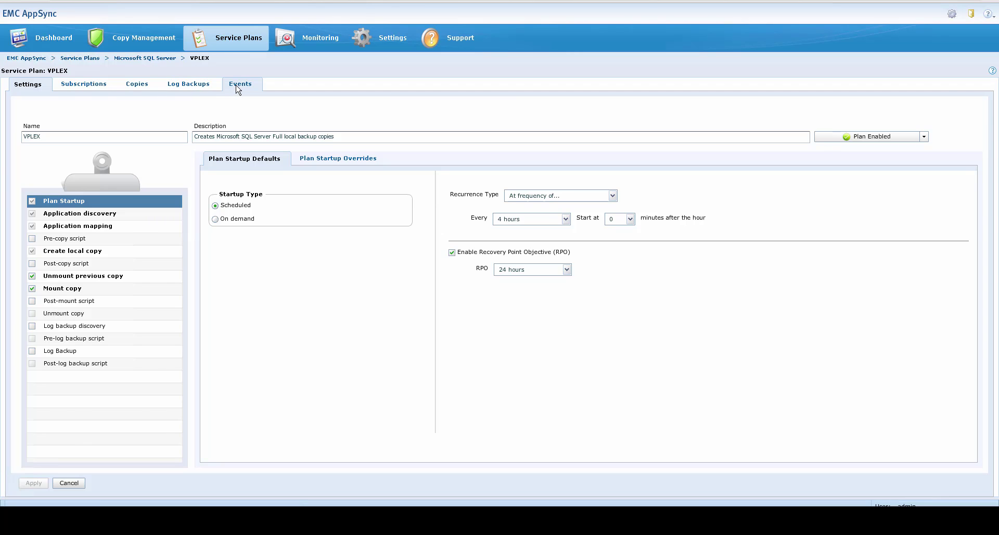
pyautogui.click(235, 85)
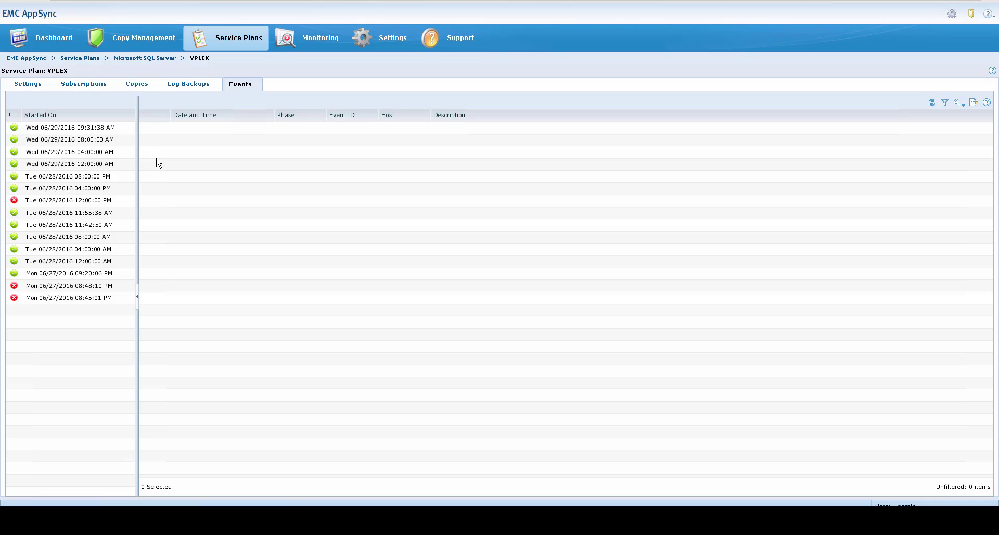
pyautogui.click(94, 140)
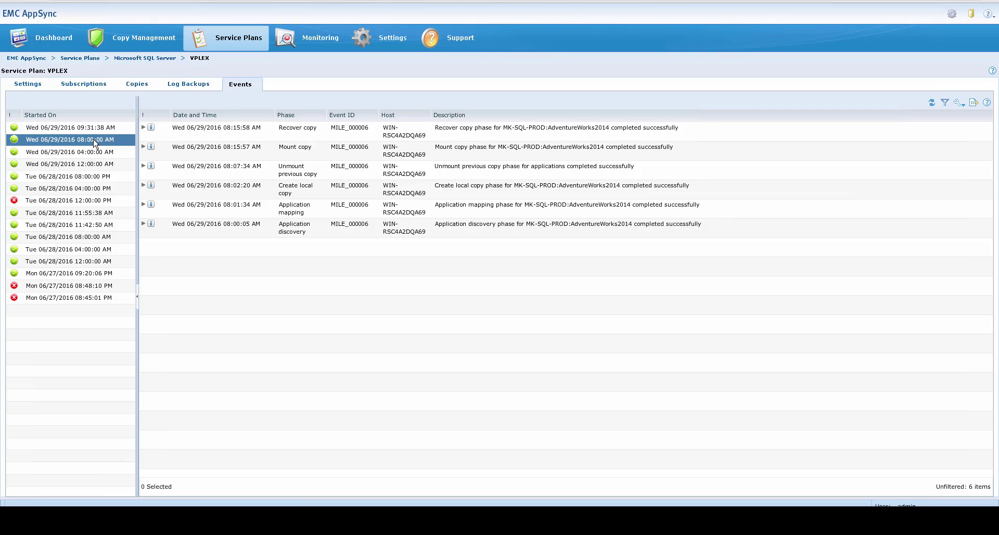
# - Examine the event details of the run's application discovery, application mapping and create local copy phases
pyautogui.click(143, 224)
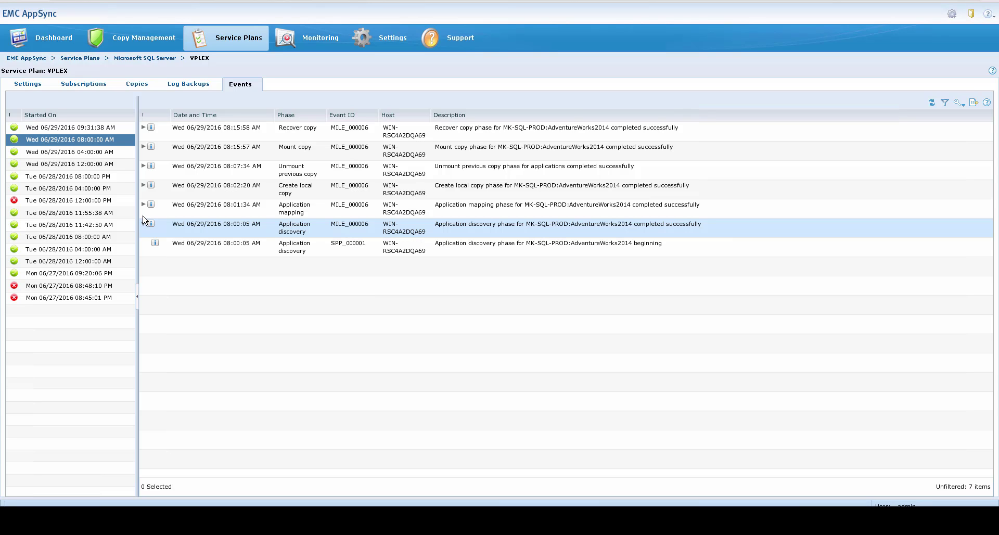
pyautogui.click(144, 206)
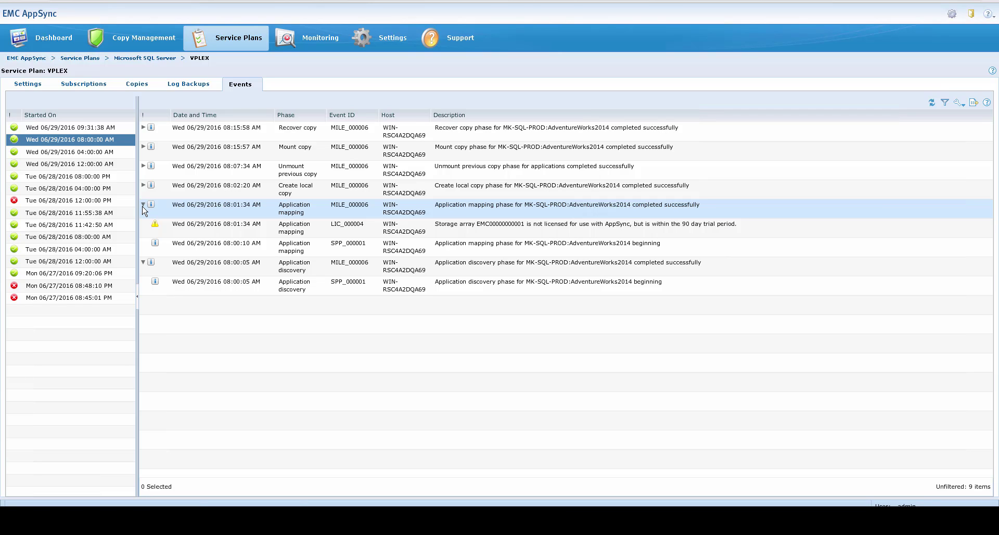
pyautogui.click(144, 206)
pyautogui.click(144, 186)
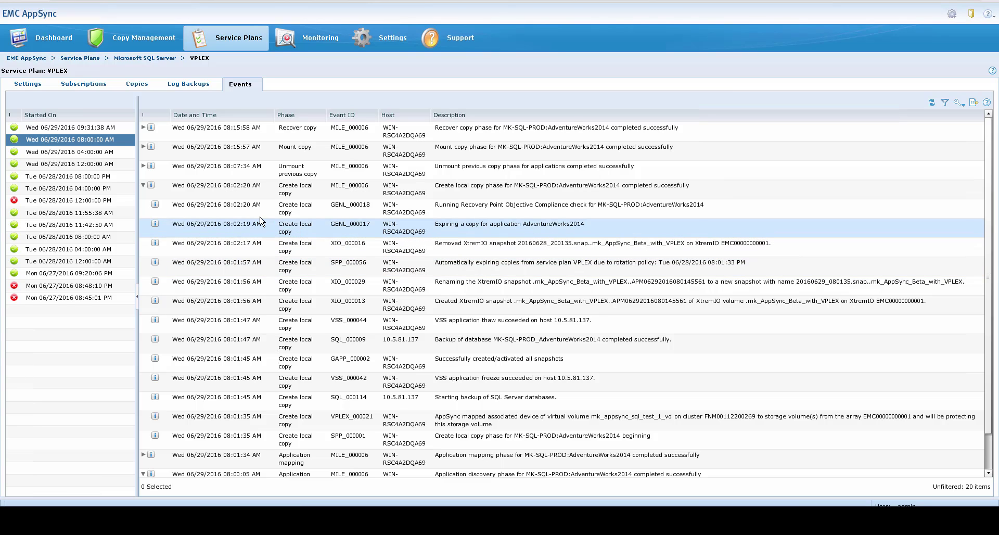
pyautogui.click(144, 185)
# - Read through the detailed events of the unmount previous copy phase and collapse it
pyautogui.click(143, 166)
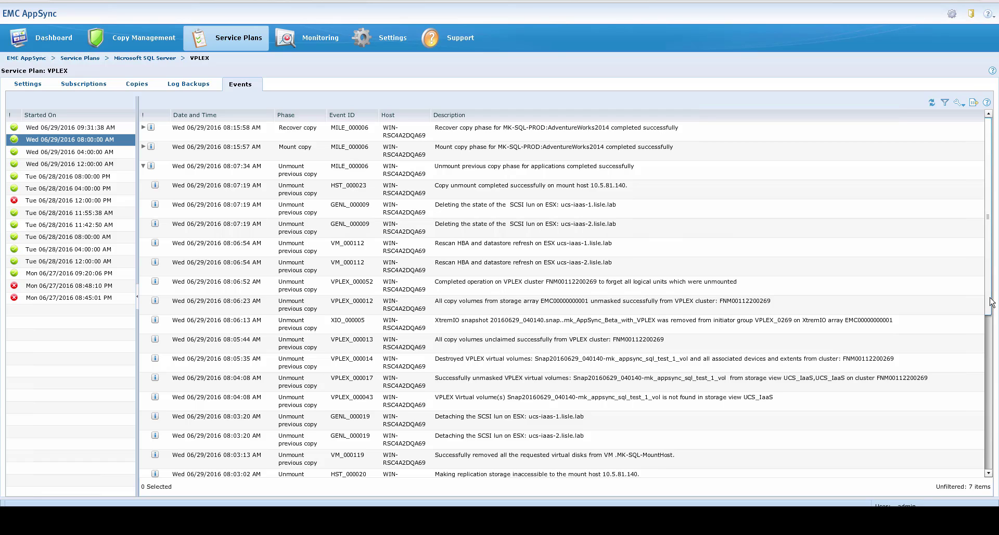
pyautogui.moveTo(989, 312); pyautogui.dragTo(989, 424)
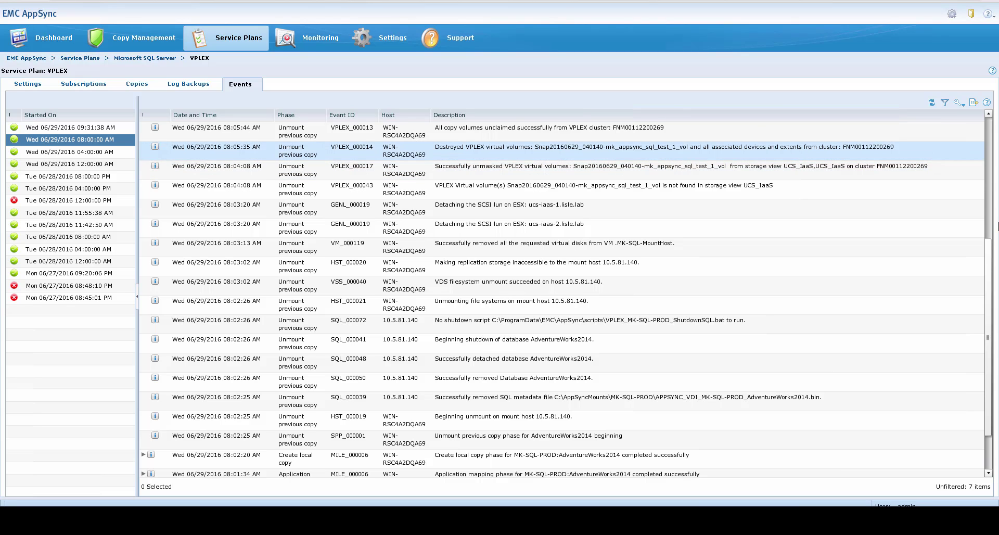
pyautogui.moveTo(989, 262); pyautogui.dragTo(991, 140)
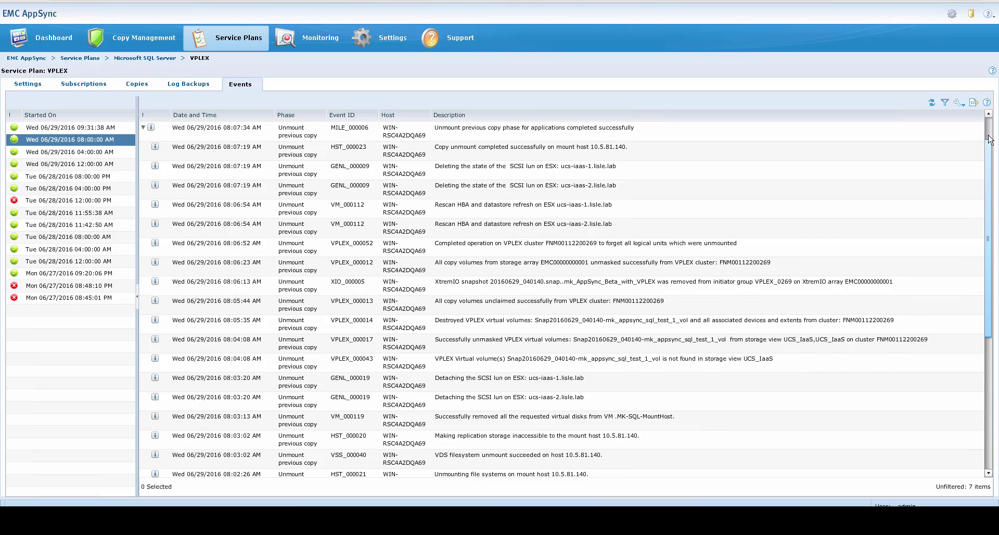
pyautogui.moveTo(987, 152); pyautogui.dragTo(989, 123)
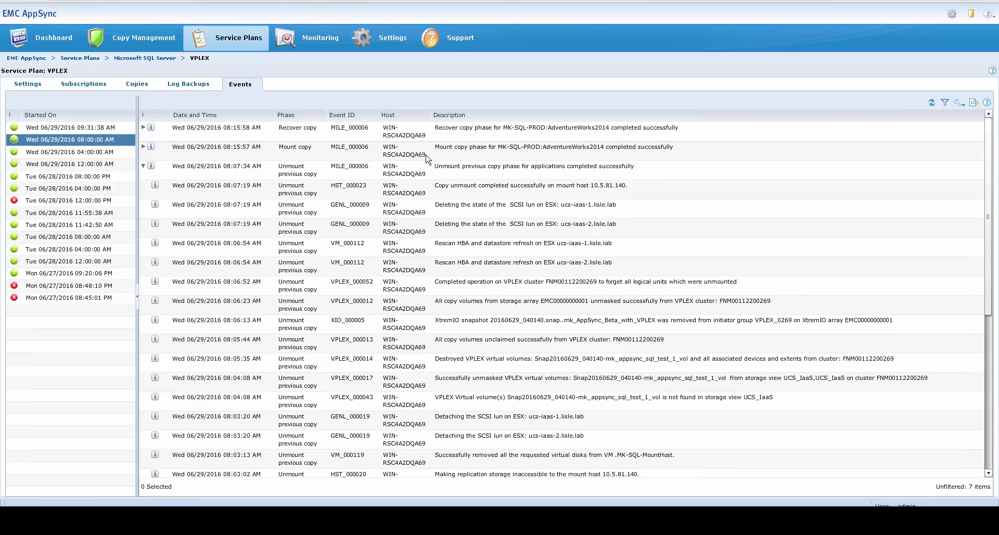
pyautogui.click(144, 166)
# - Read through the detailed events of the mount copy phase, including the ESX target device visibility entry
pyautogui.click(143, 147)
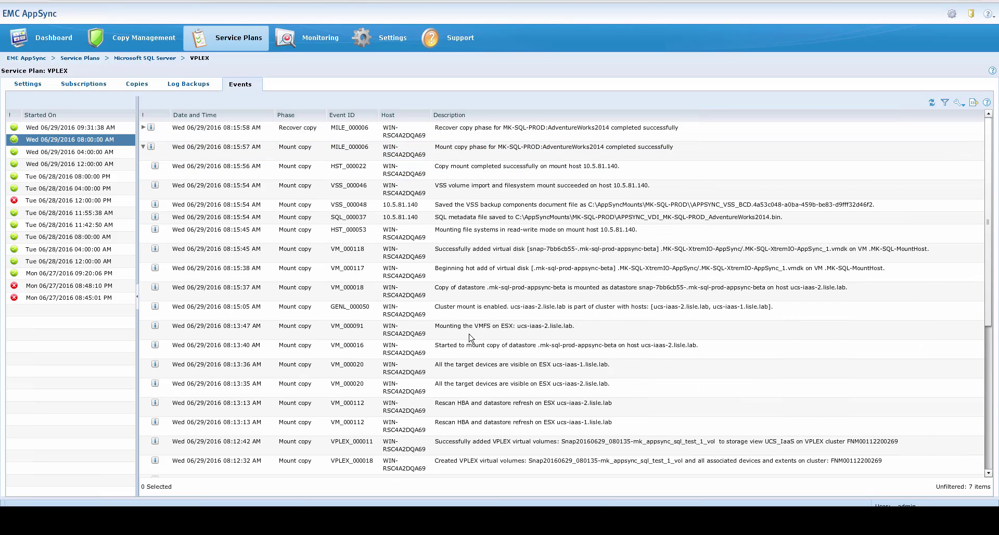
pyautogui.click(990, 439)
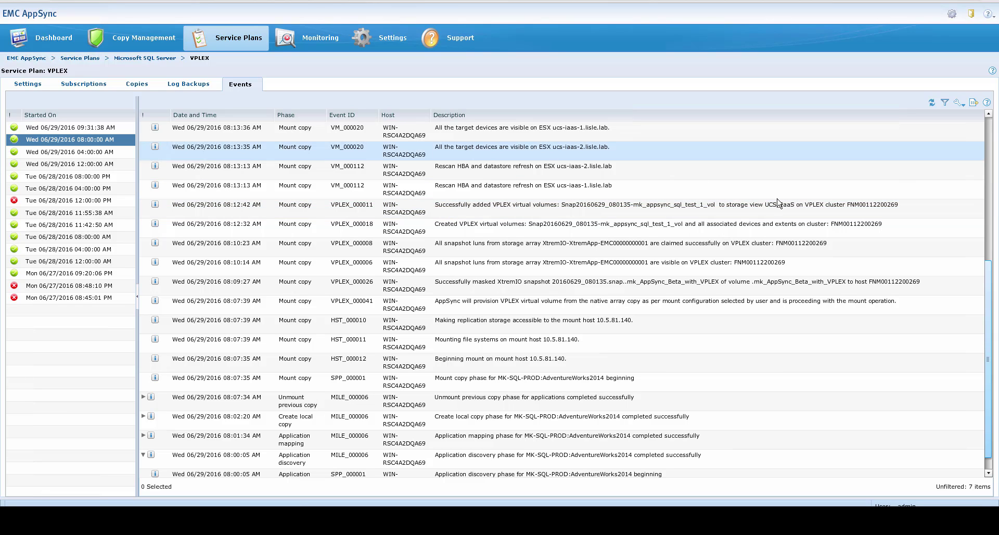
pyautogui.click(725, 158)
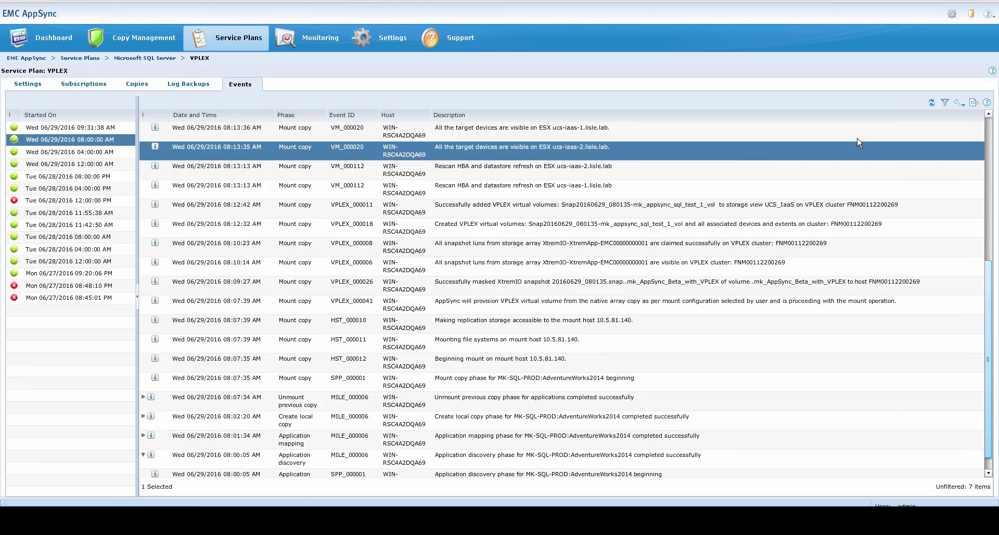
pyautogui.click(989, 119)
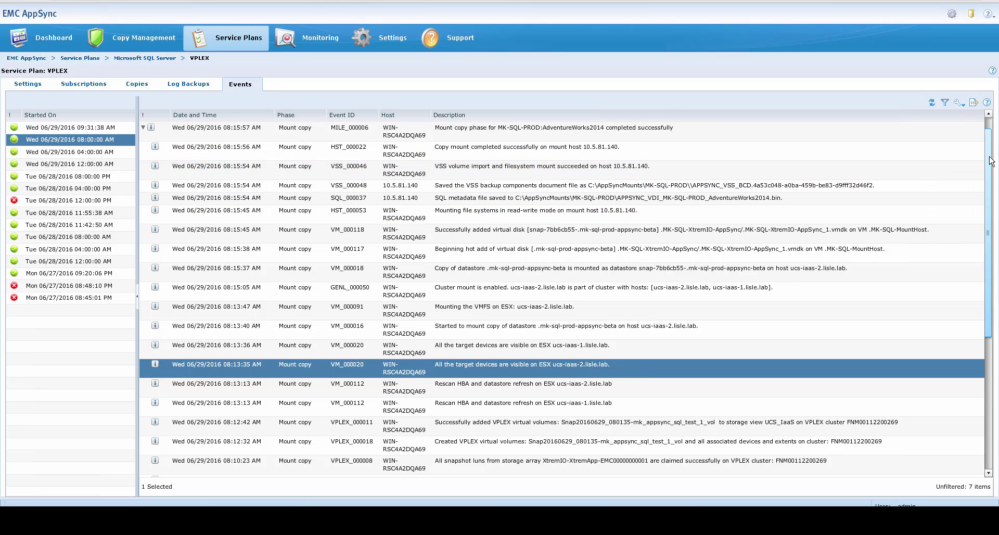
pyautogui.scroll(1, 990, 156)
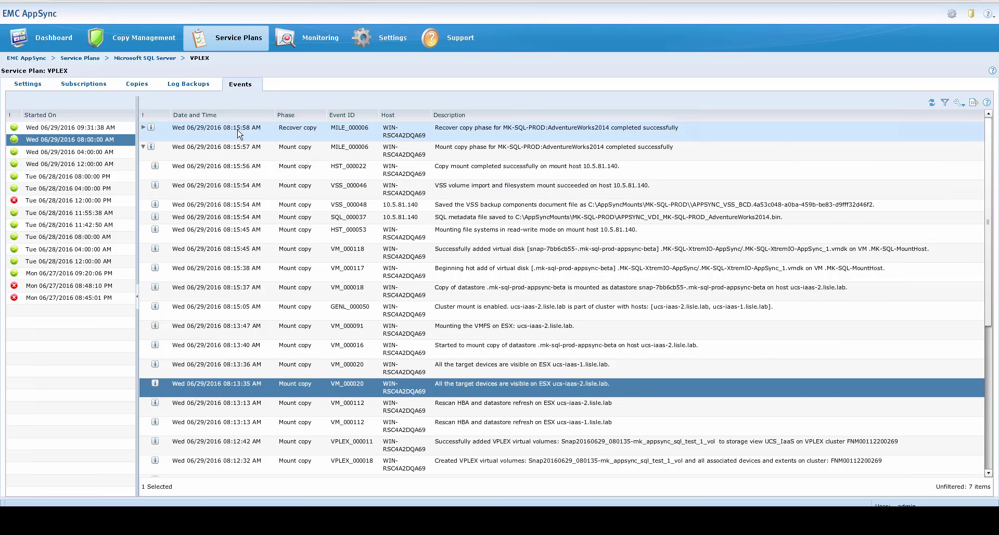
pyautogui.click(143, 146)
# - Expand the recover copy phase to examine its events, and exit the browser's full-screen mode
pyautogui.click(143, 130)
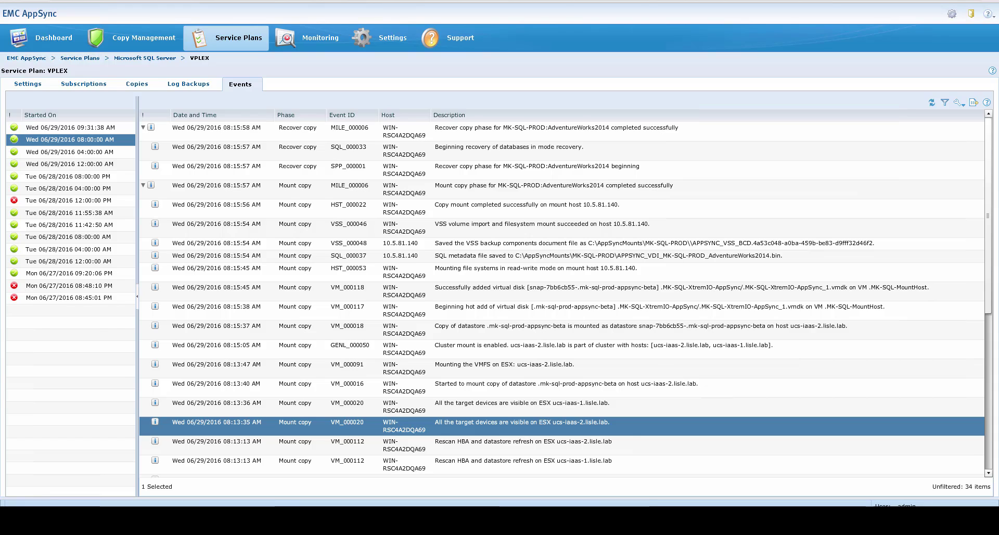
pyautogui.press('F11')
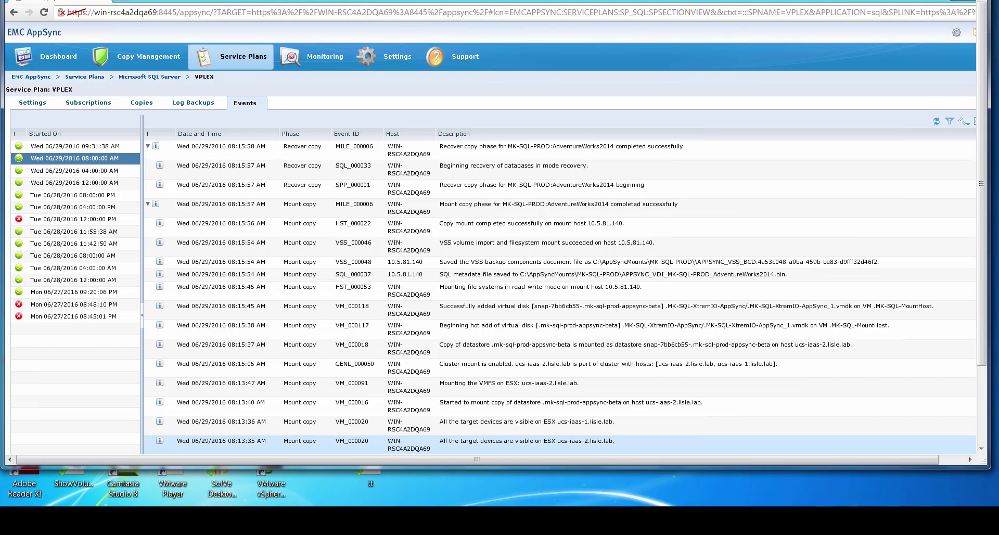